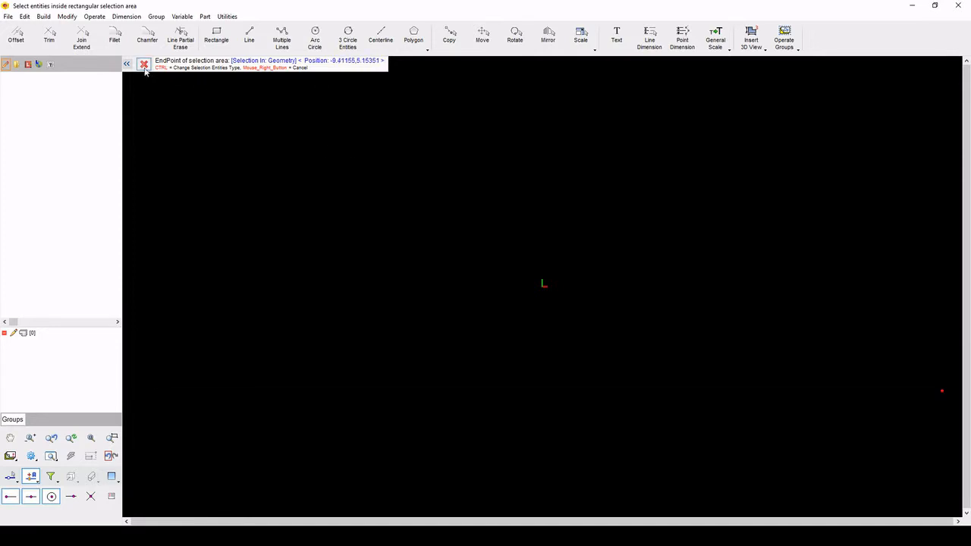
Cancel the pending area selection, close the current drawing and create a new drawing.
right_click(401, 221)
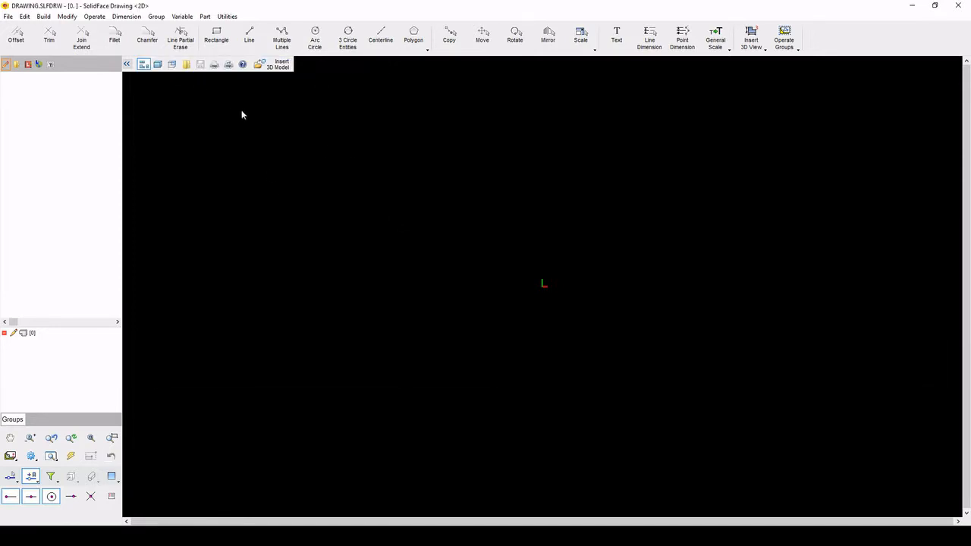
click(7, 18)
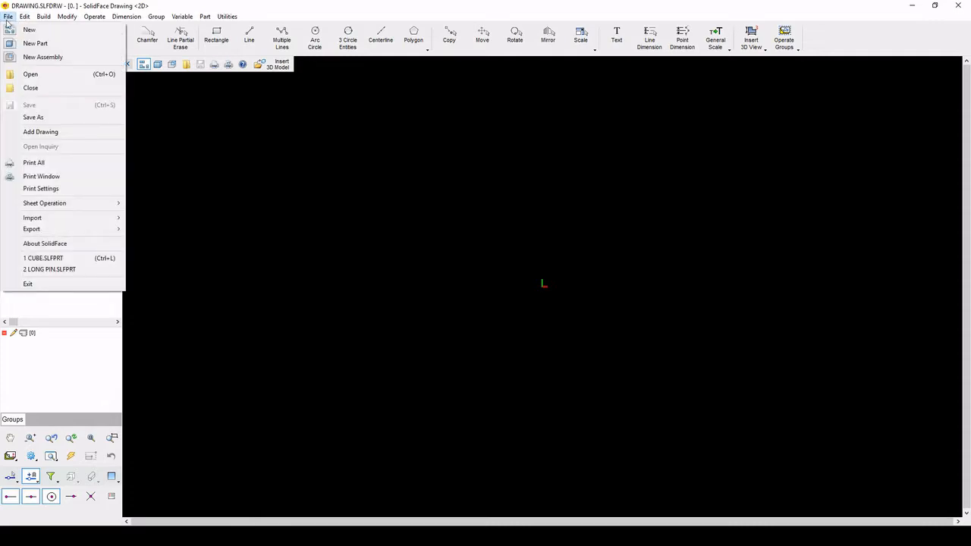
click(30, 86)
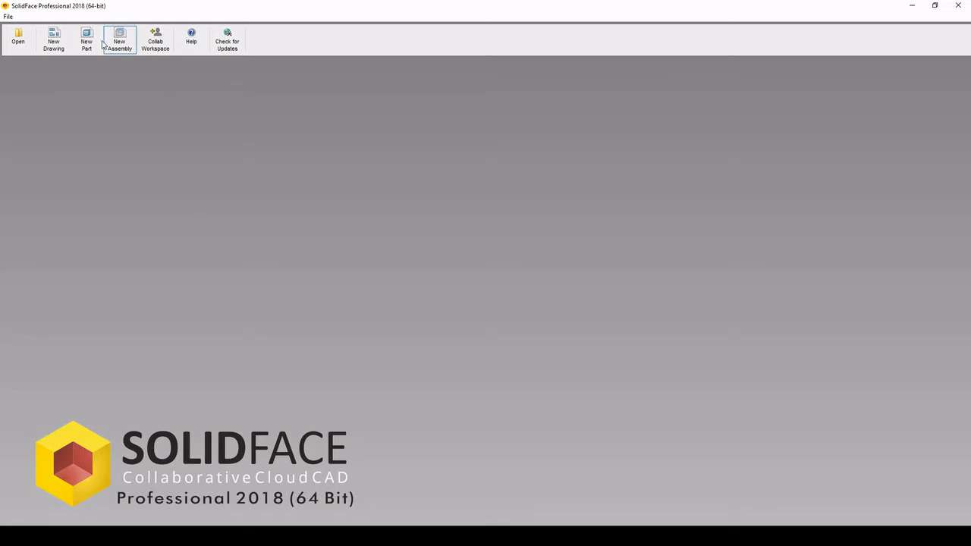
click(51, 43)
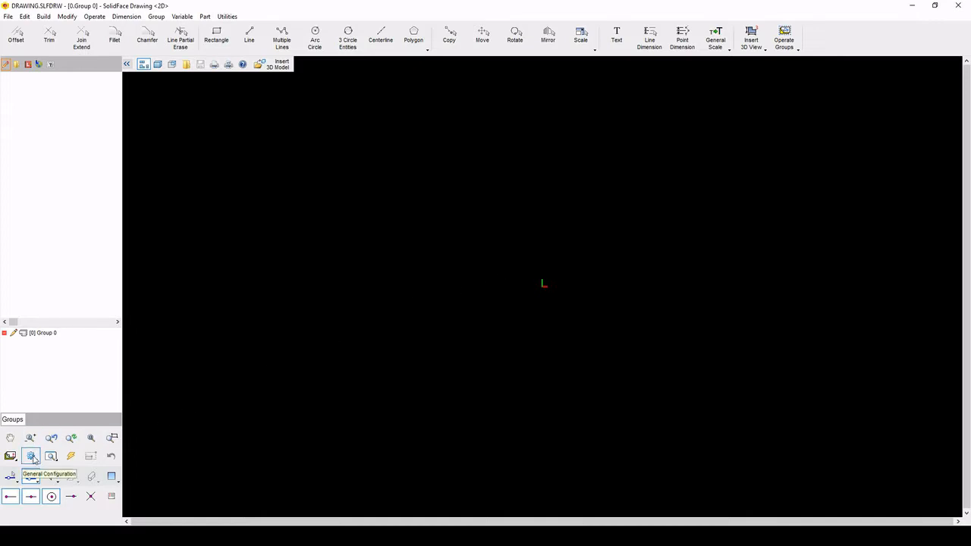
Apply the light background colour pattern to the drawing through the colour configuration.
click(32, 455)
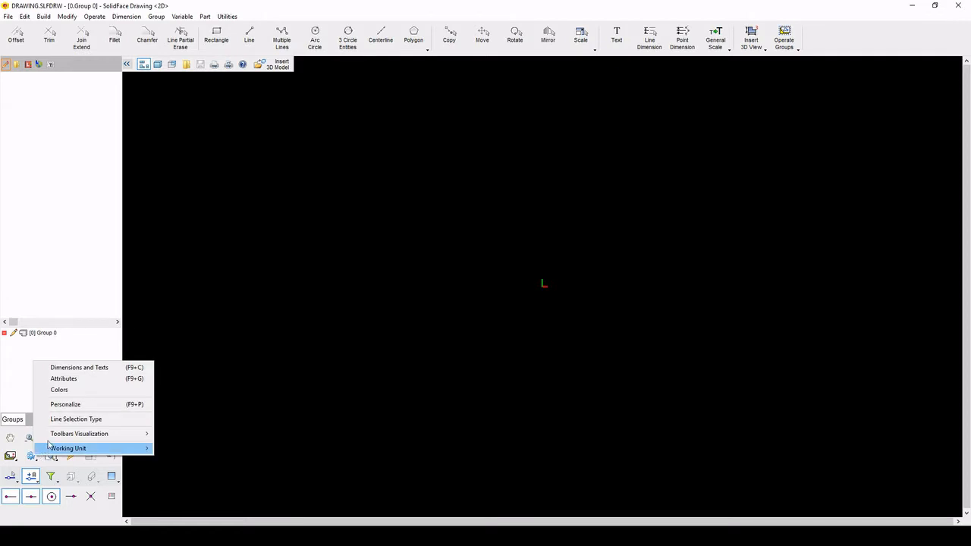
click(68, 391)
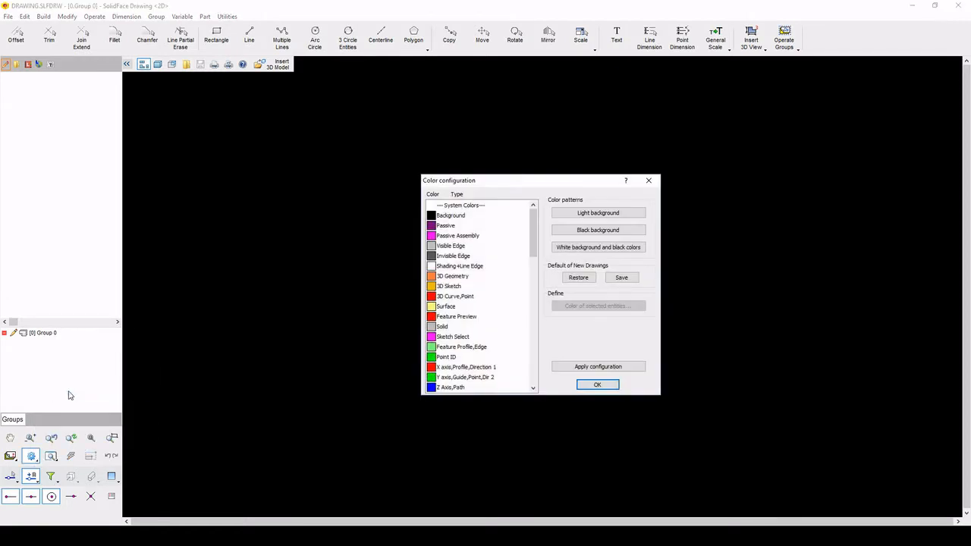
click(591, 215)
click(591, 249)
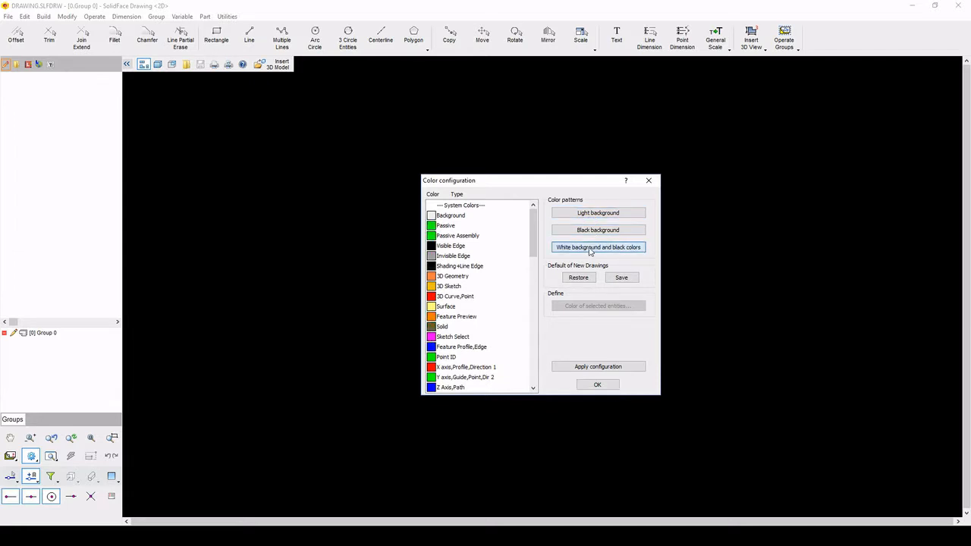
click(585, 215)
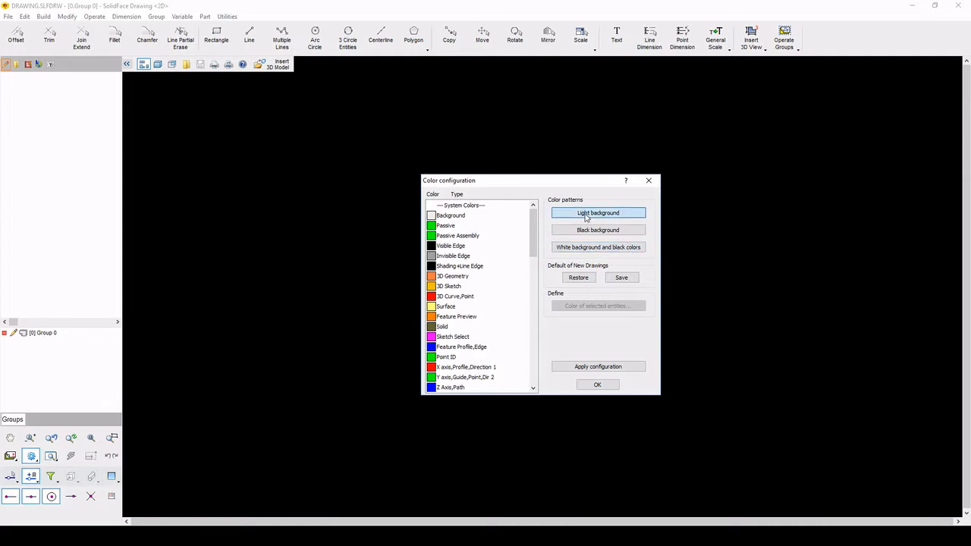
click(589, 368)
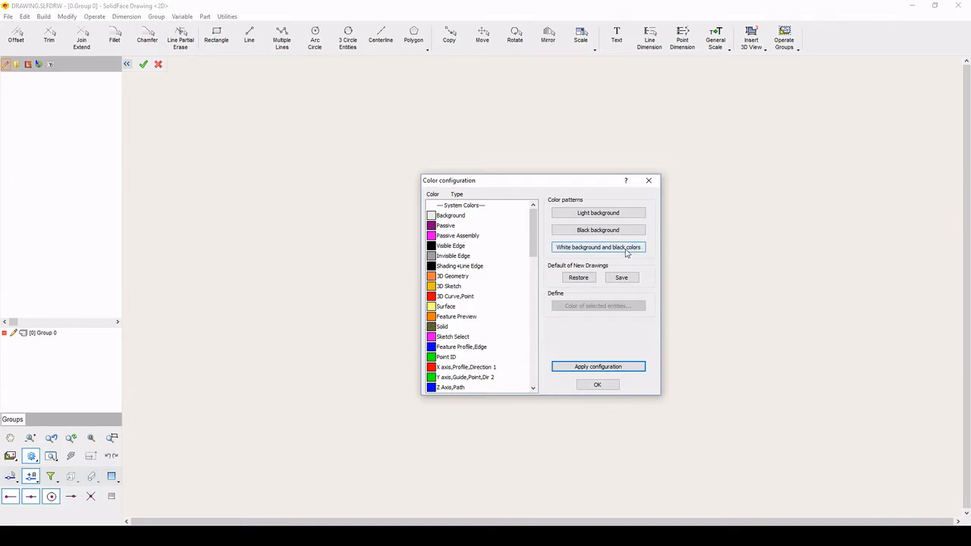
Apply the black background colour pattern and save it as the default for new drawings.
click(611, 230)
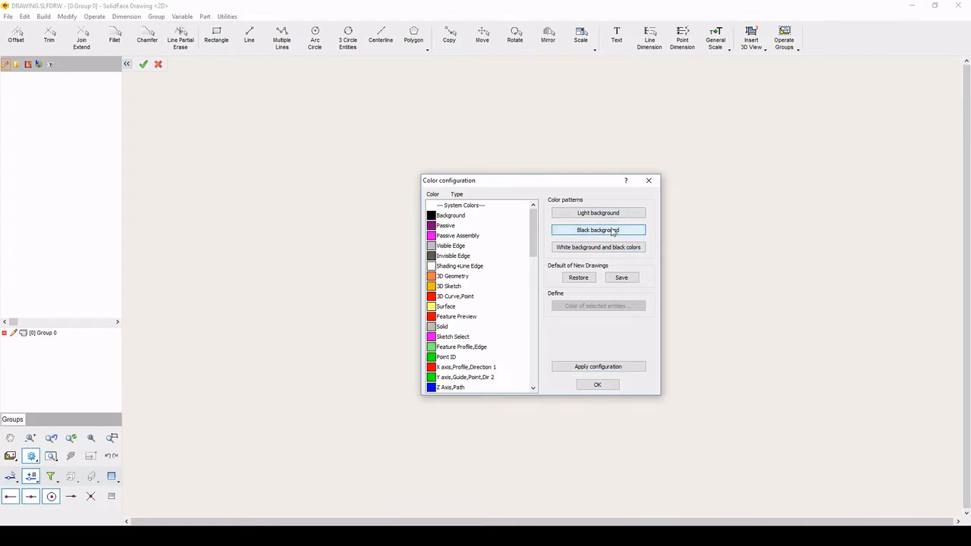
click(596, 366)
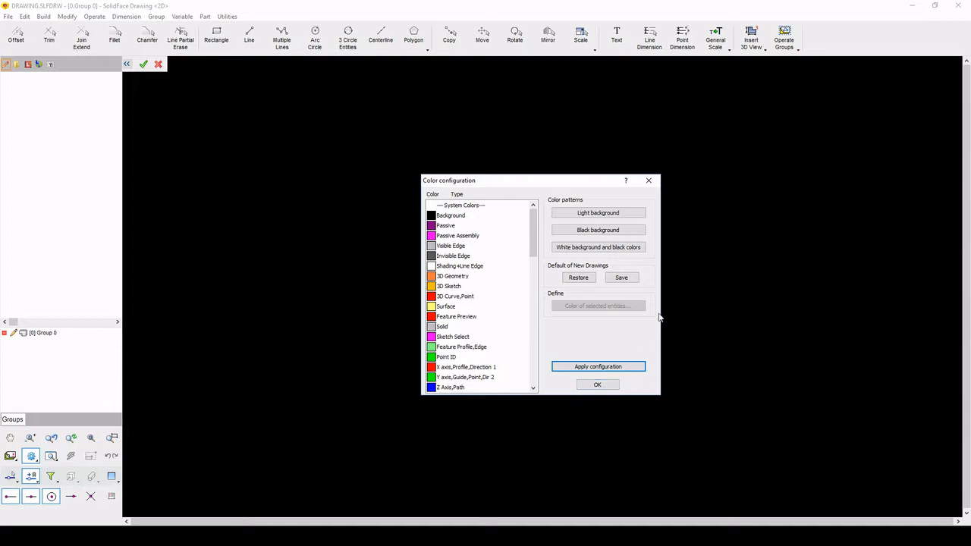
click(625, 280)
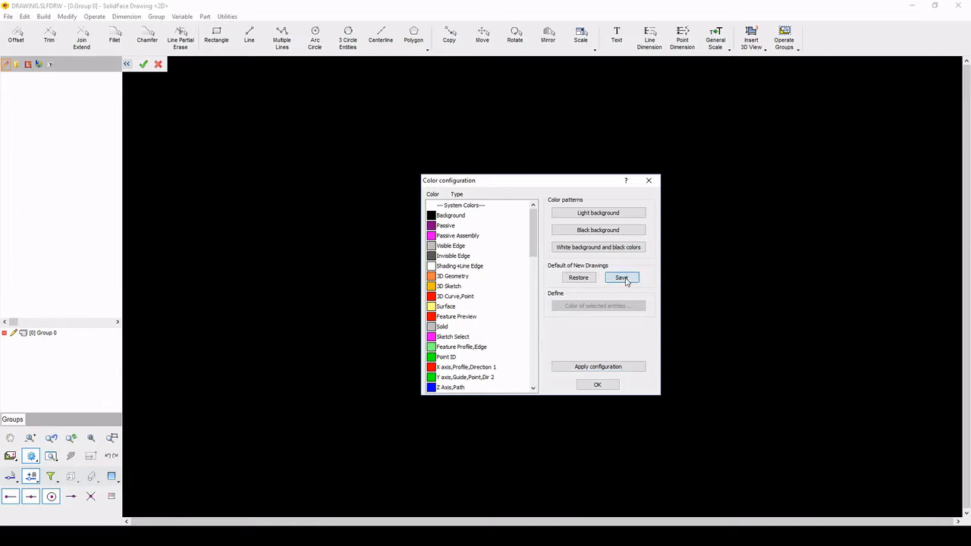
click(604, 386)
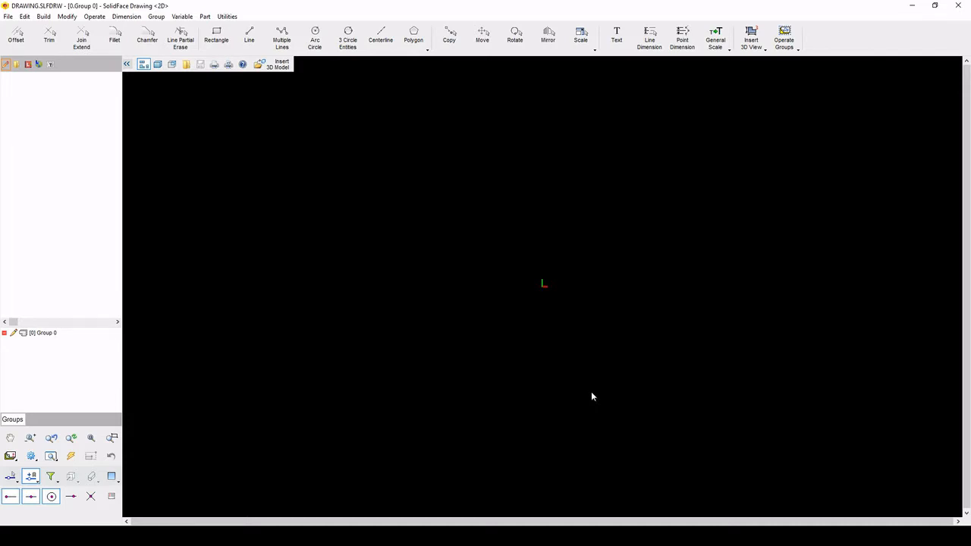
Insert the CUBE part file into the drawing as a 3D model.
click(274, 69)
click(468, 259)
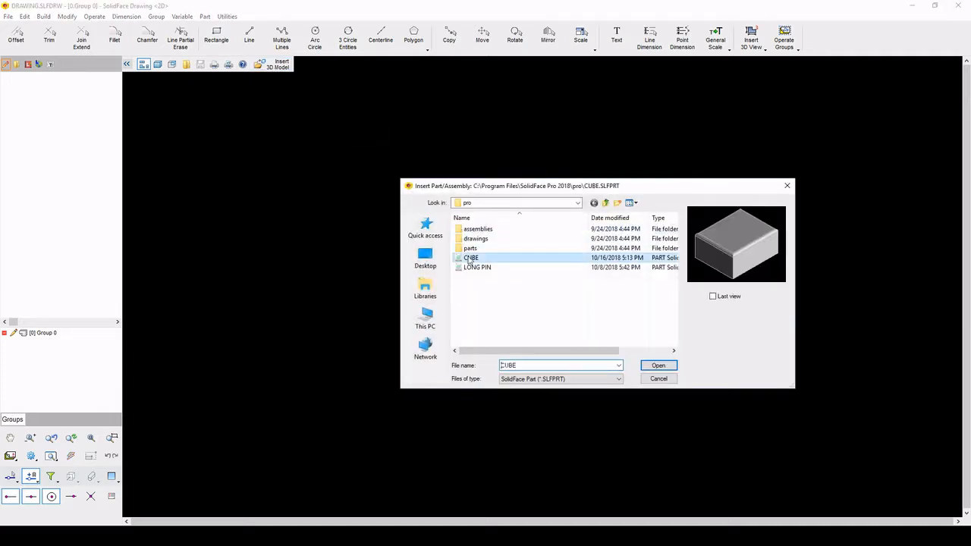
click(658, 366)
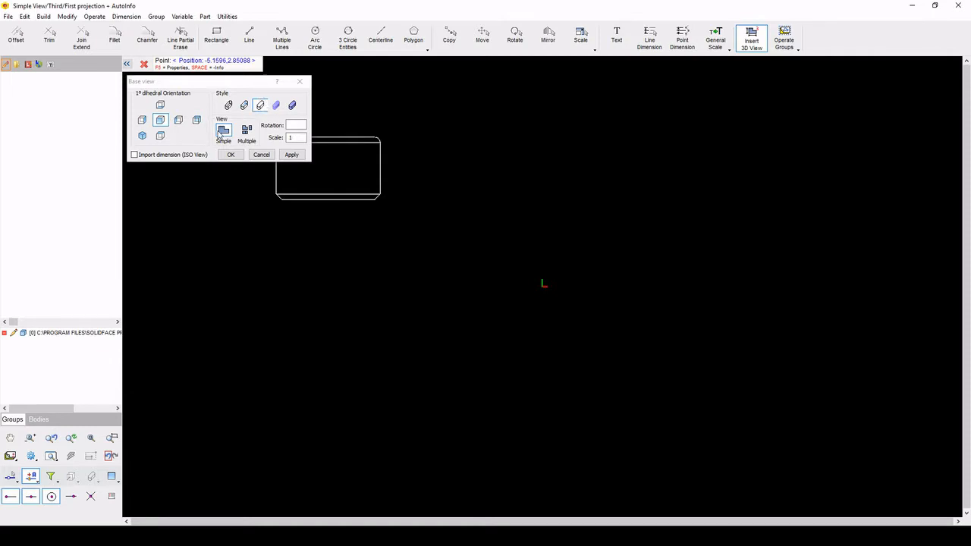
Place multiple projected views of the cube at the origin (front, side, top and isometric) in the shaded style with edges.
click(250, 132)
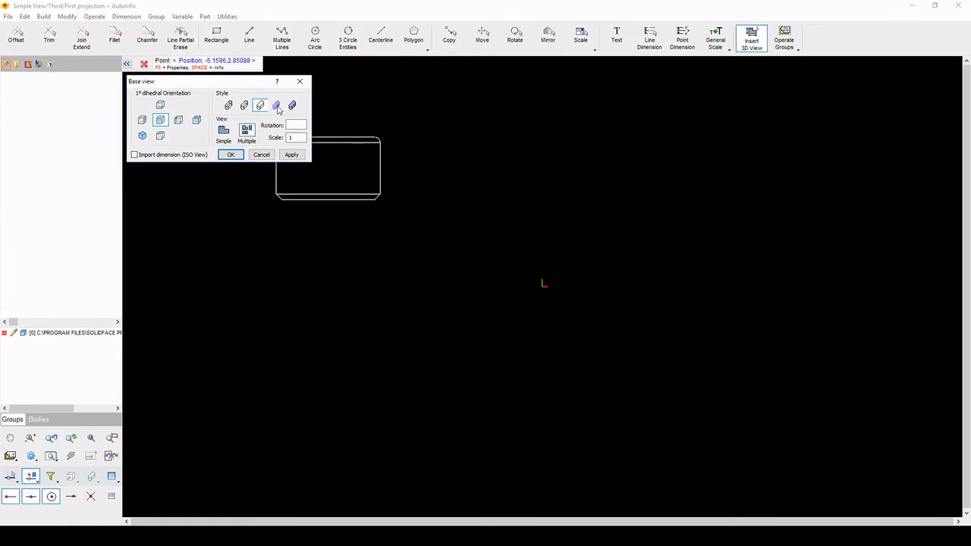
click(278, 108)
click(293, 107)
click(141, 136)
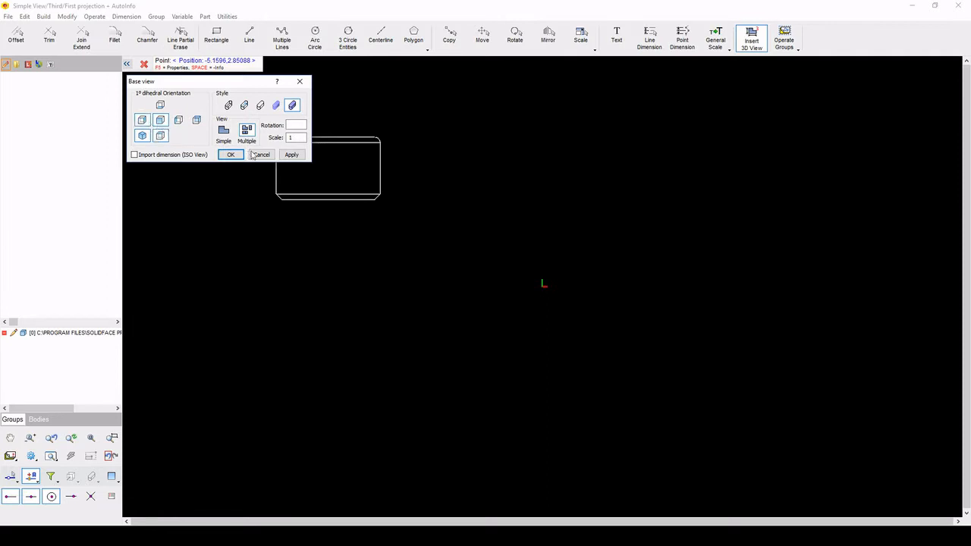
click(289, 156)
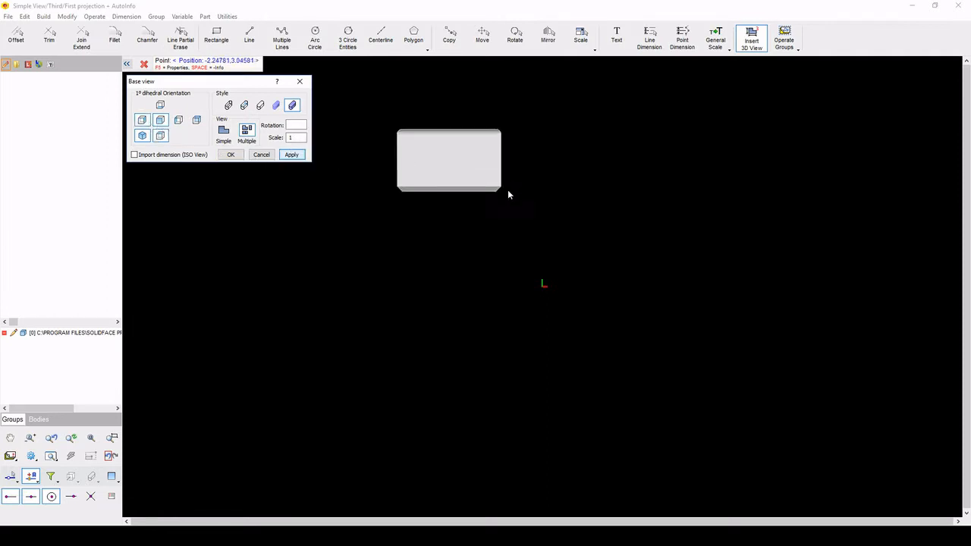
click(543, 287)
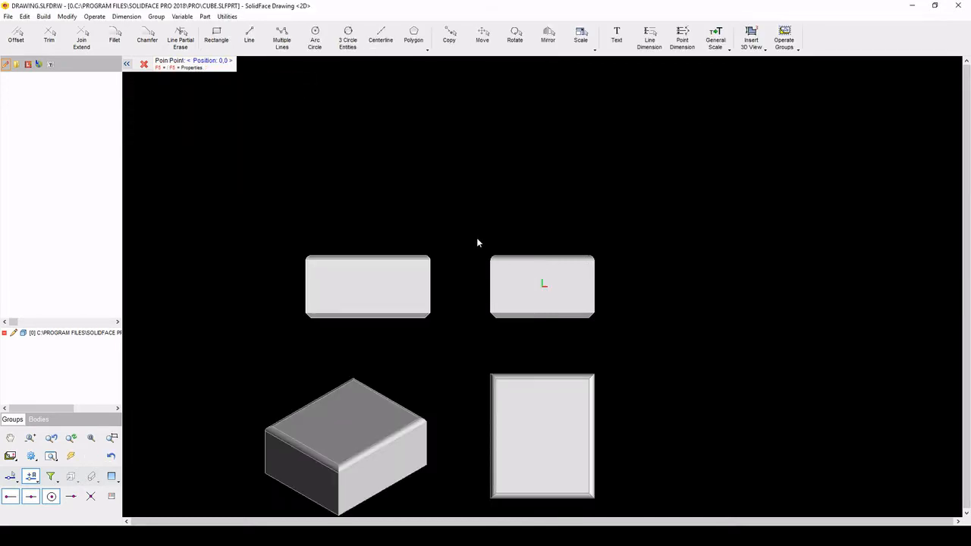
scroll(652, 326, down, 4)
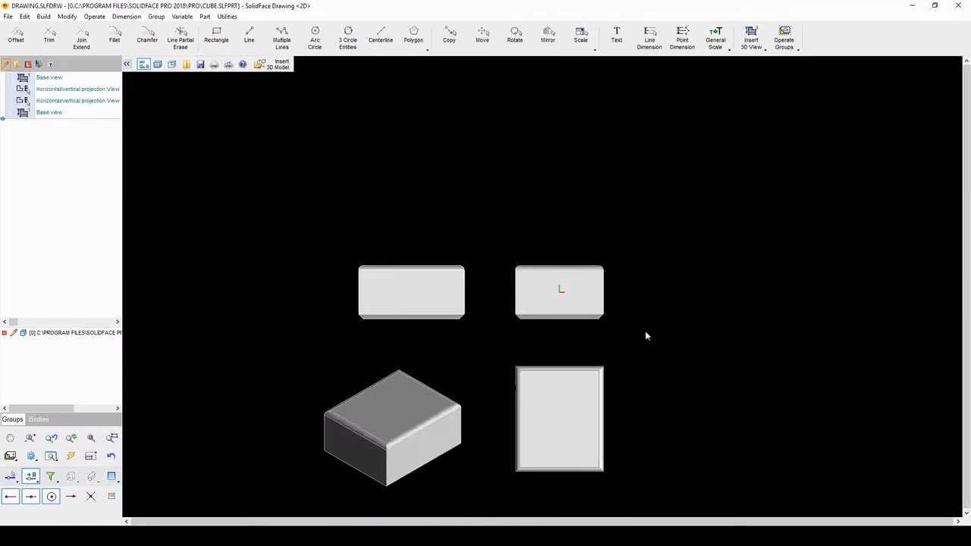
scroll(493, 470, up, 3)
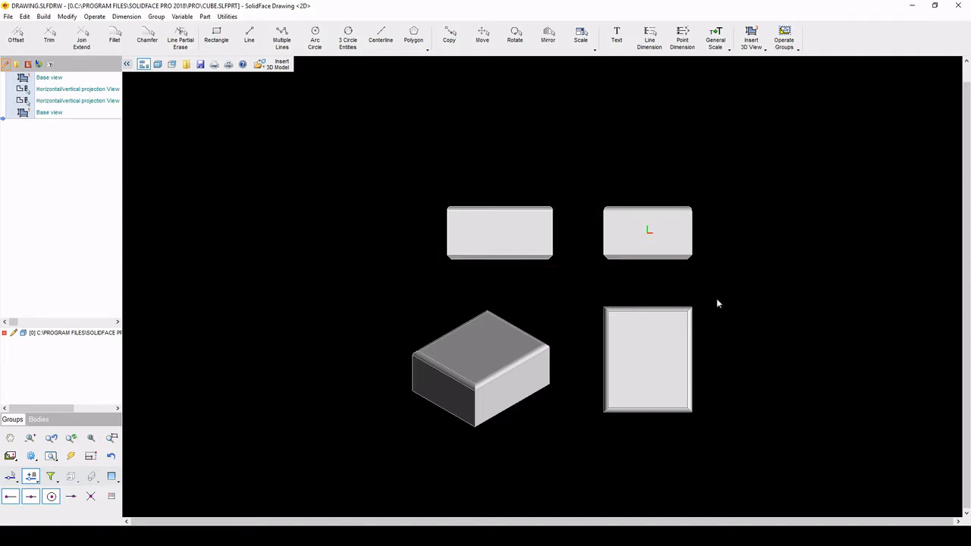
scroll(695, 379, down, 3)
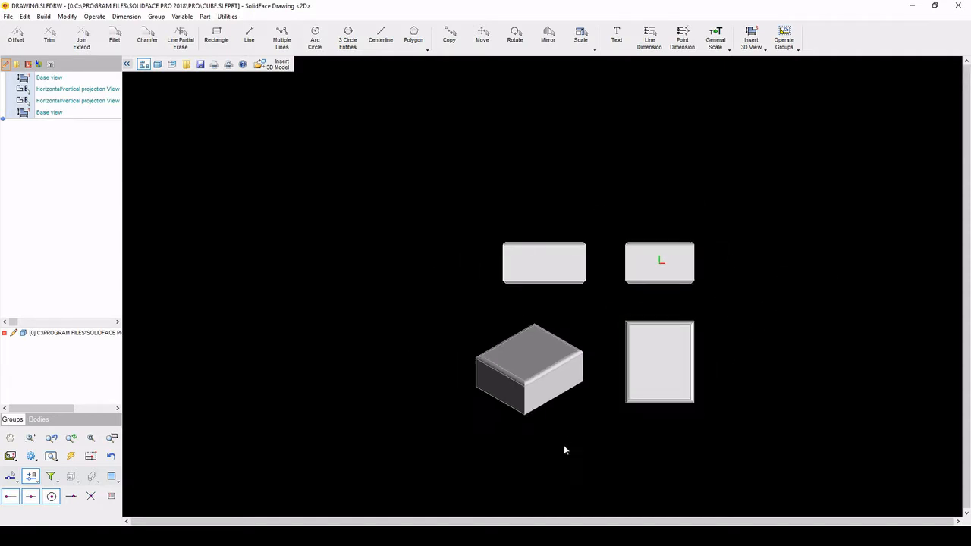
scroll(559, 451, up, 2)
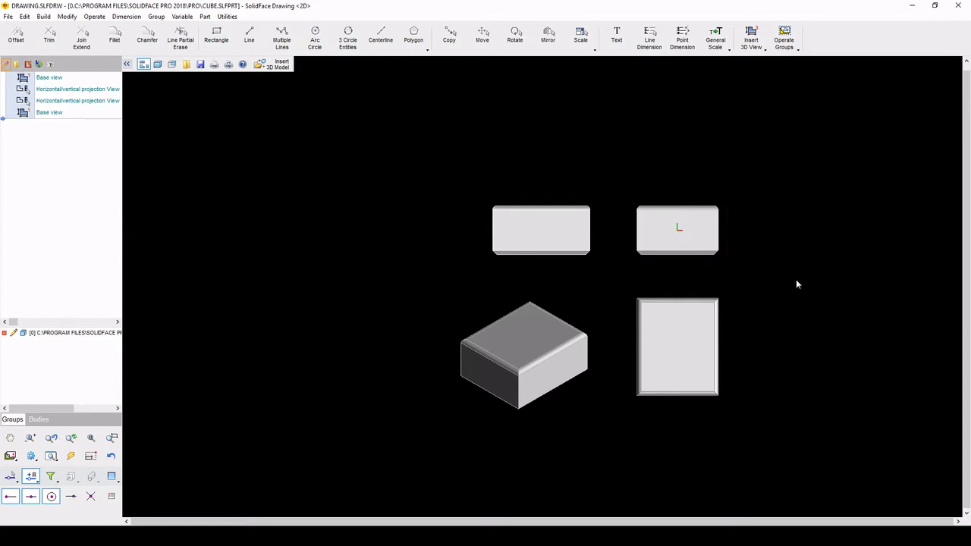
scroll(750, 291, down, 2)
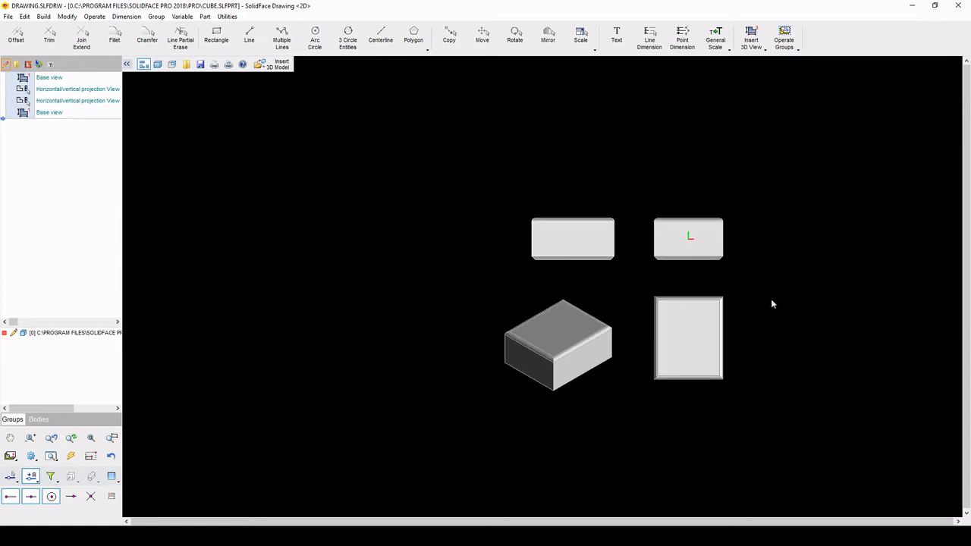
scroll(770, 298, up, 1)
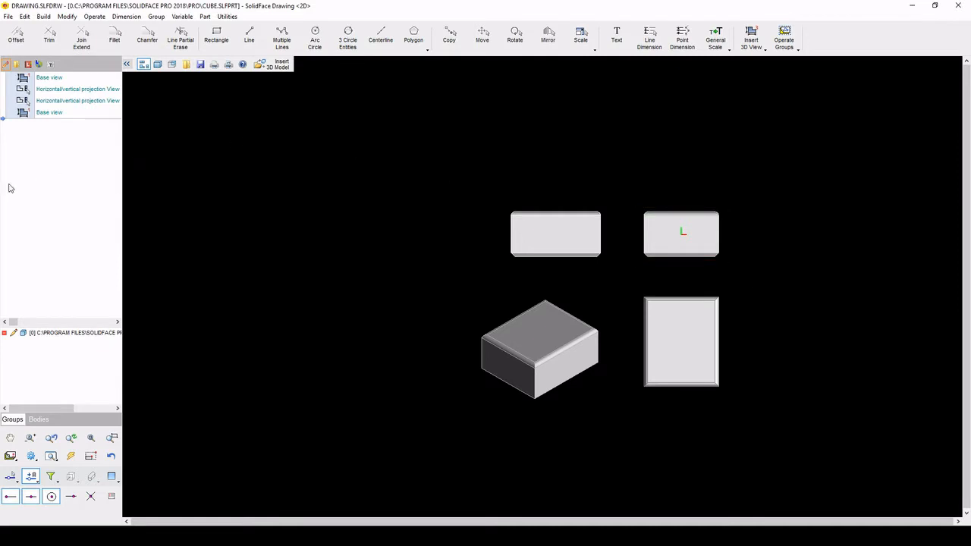
Choose the a.slftpl sheet from the ANSI templates folder for insertion into the drawing.
click(51, 65)
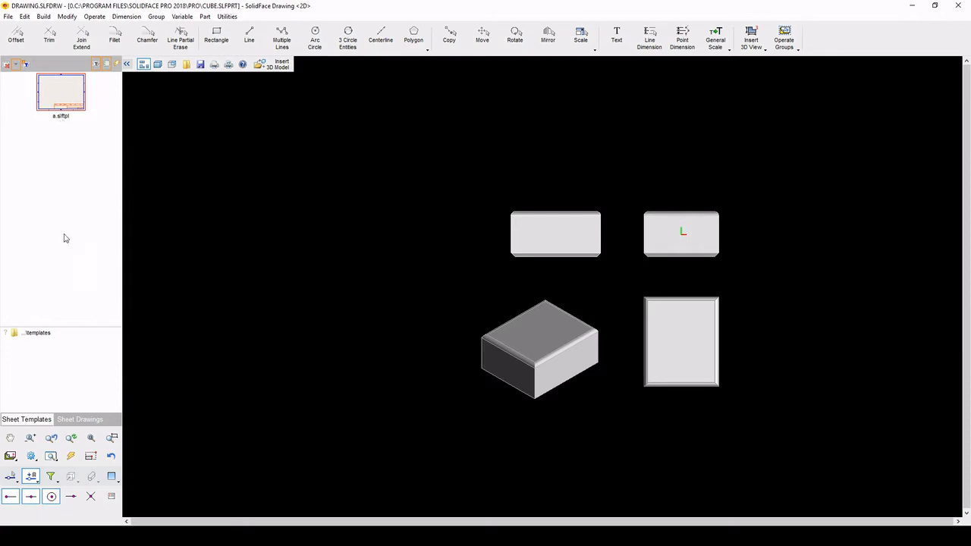
click(37, 338)
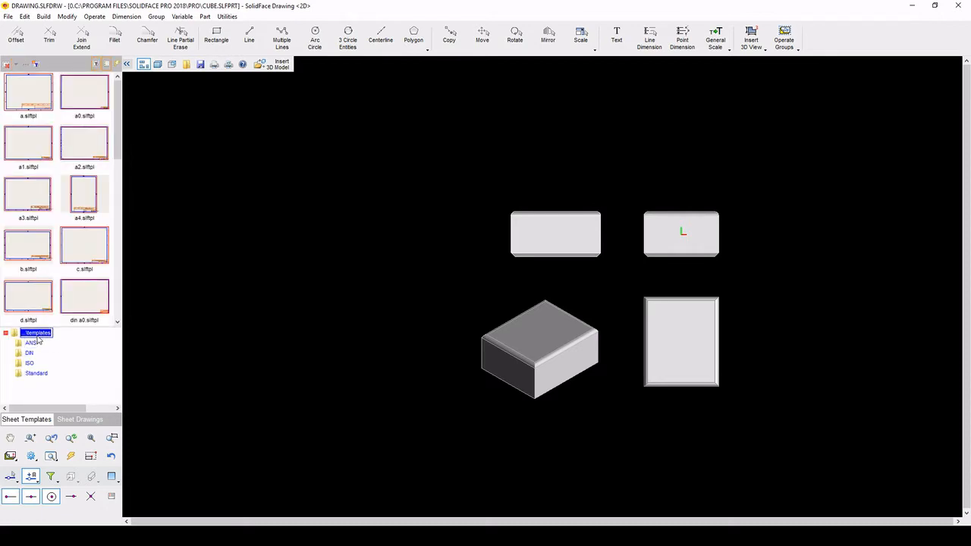
click(38, 373)
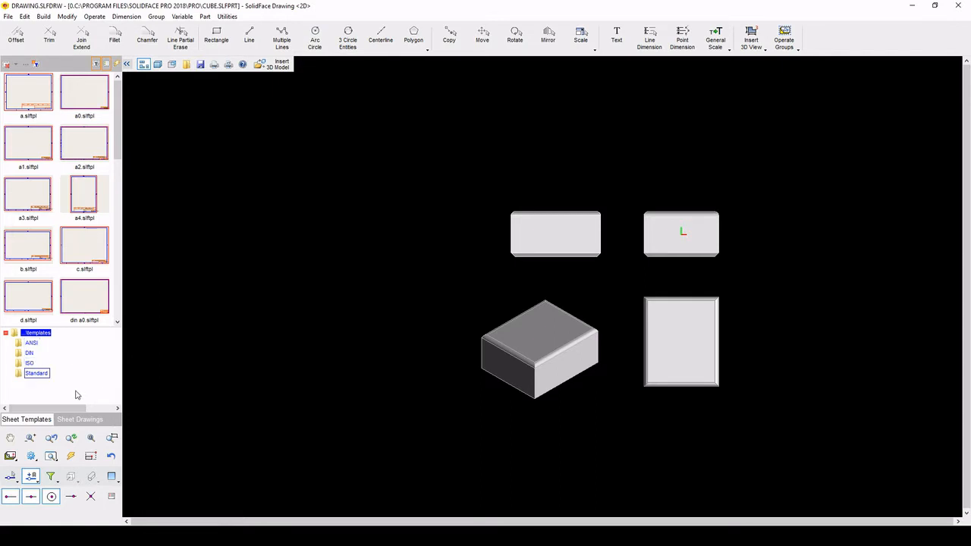
click(35, 346)
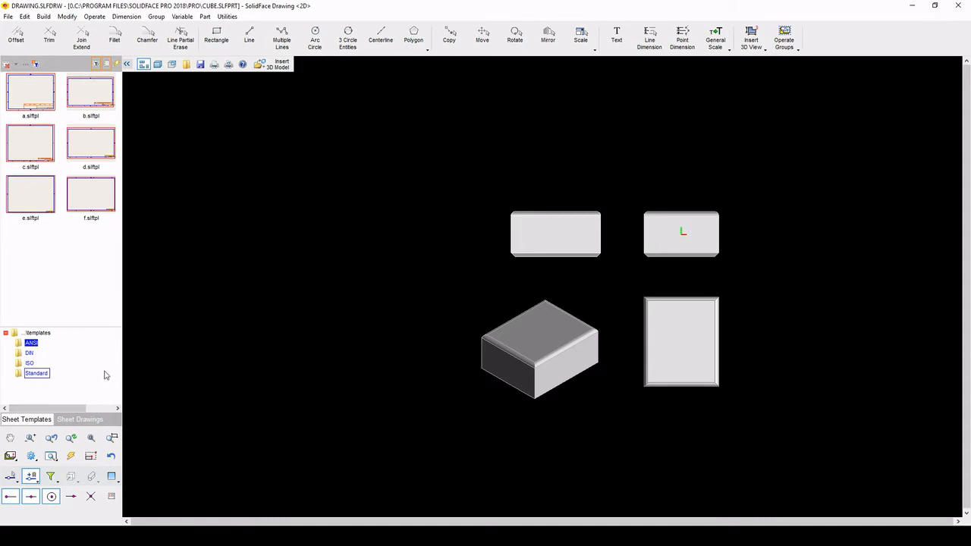
click(43, 100)
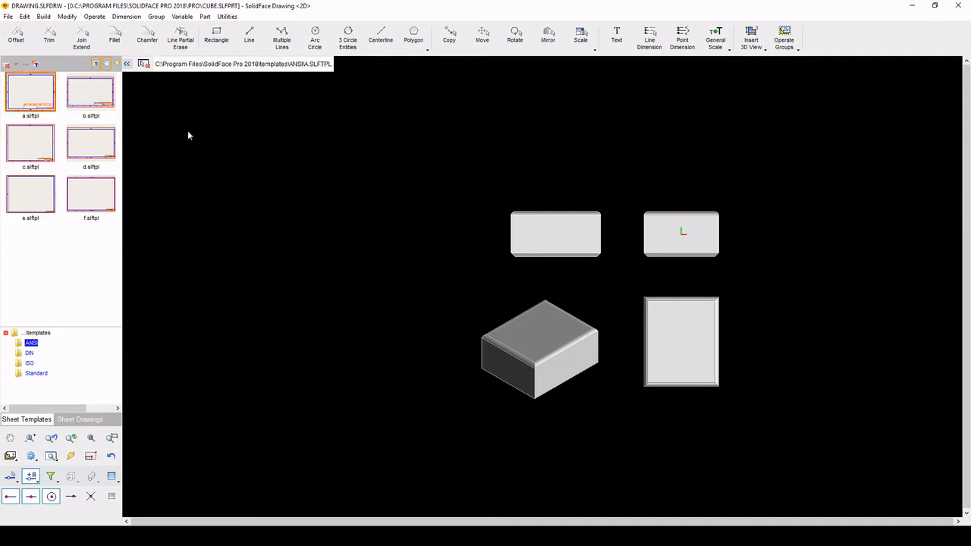
double_click(38, 99)
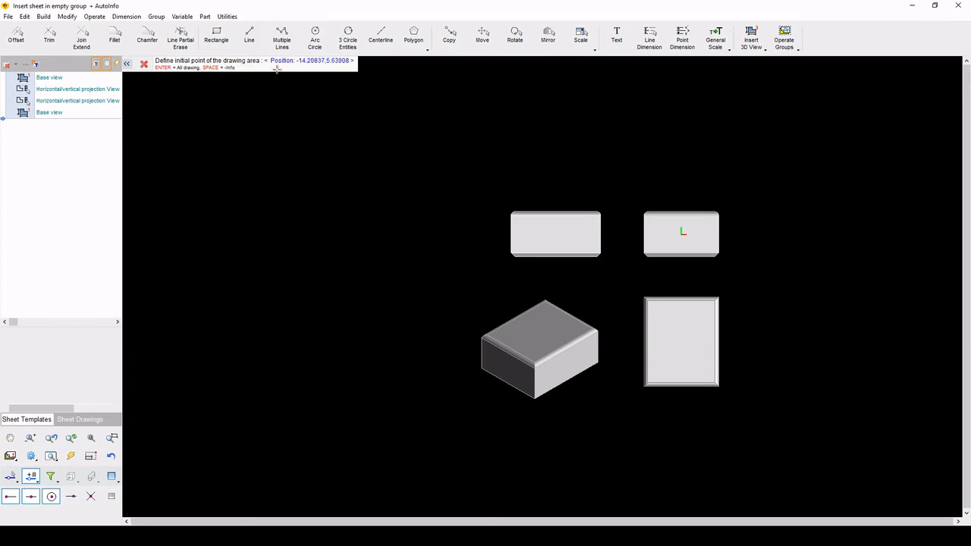
Define the sheet's drawing area with two opposite corners enclosing all four cube views.
scroll(873, 405, down, 1)
scroll(392, 327, up, 1)
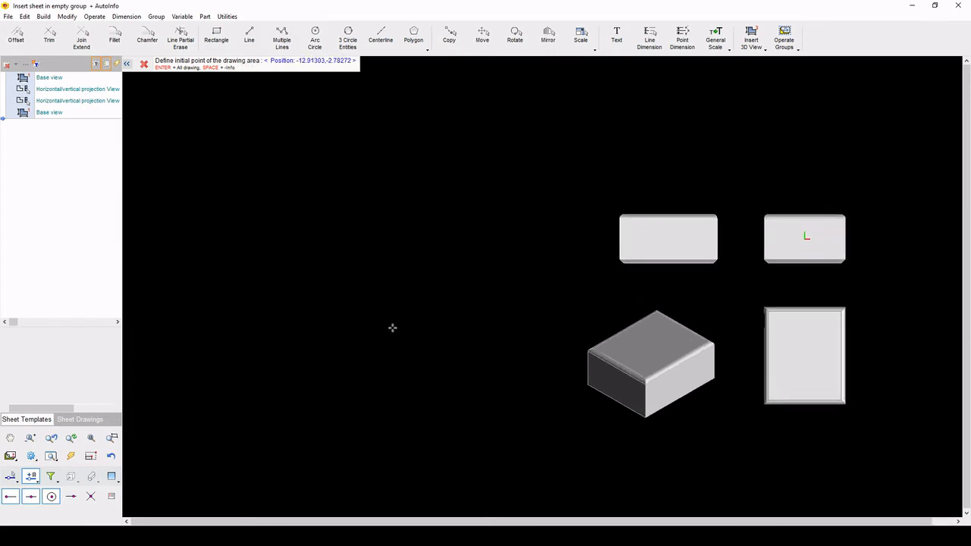
scroll(245, 341, down, 2)
scroll(740, 448, up, 1)
scroll(739, 448, up, 1)
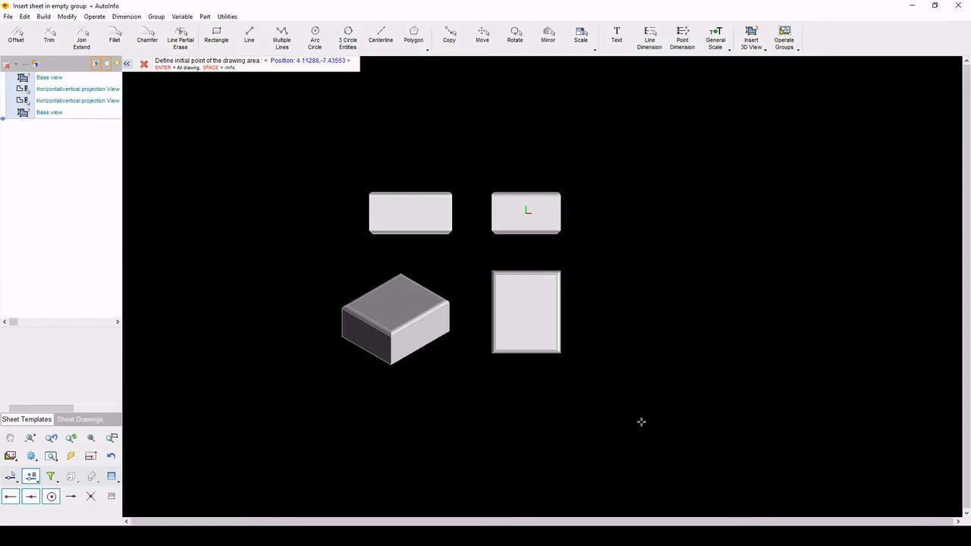
click(322, 173)
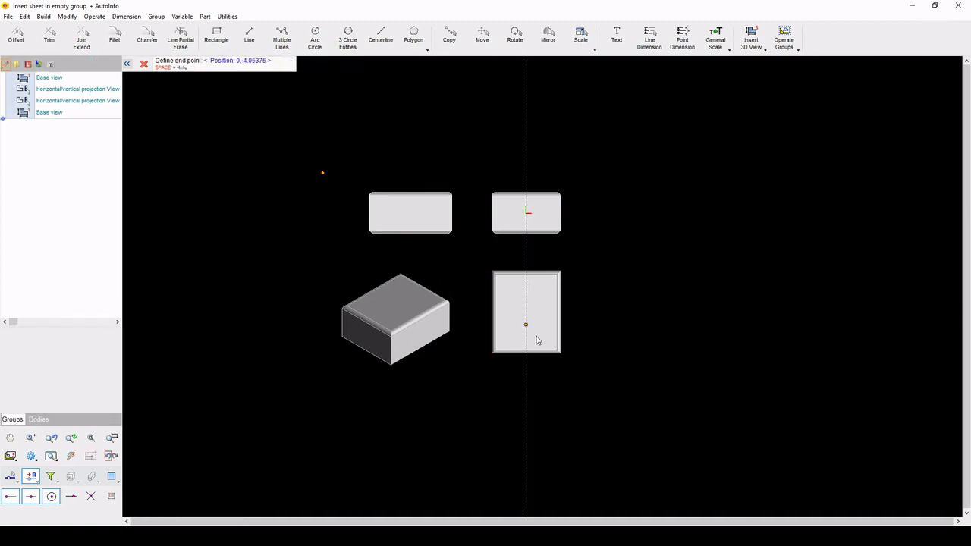
click(599, 374)
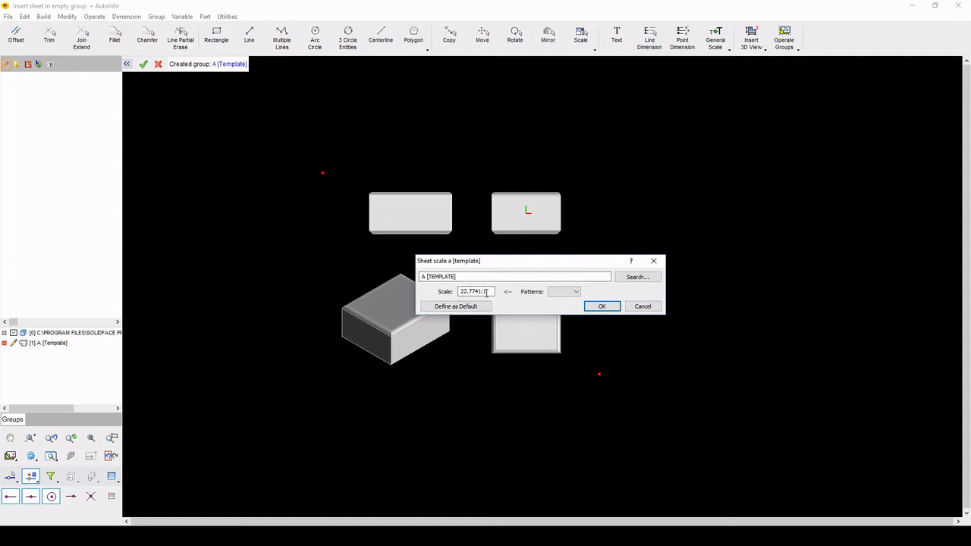
Set the scale of the ANSI A template sheet to 20:1.
drag(486, 292, 446, 295)
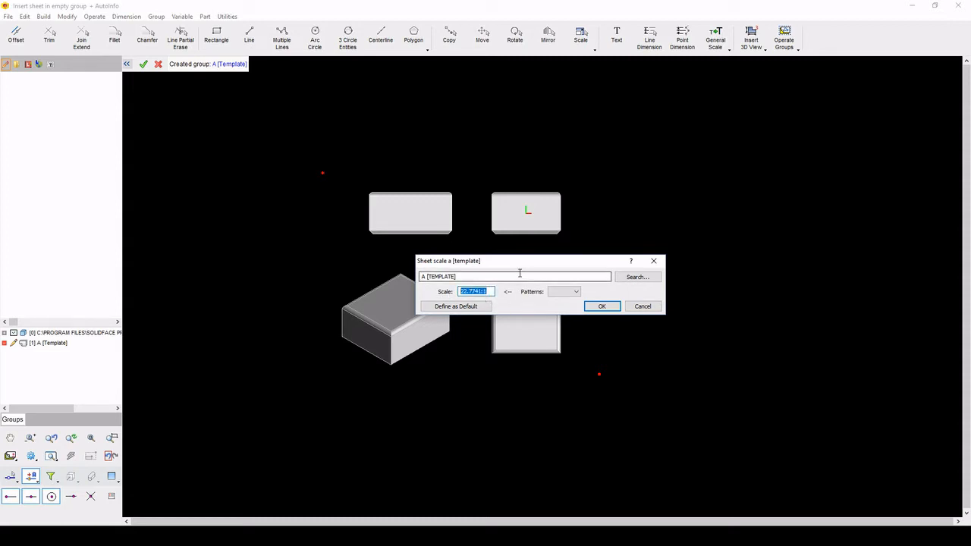
text(20)
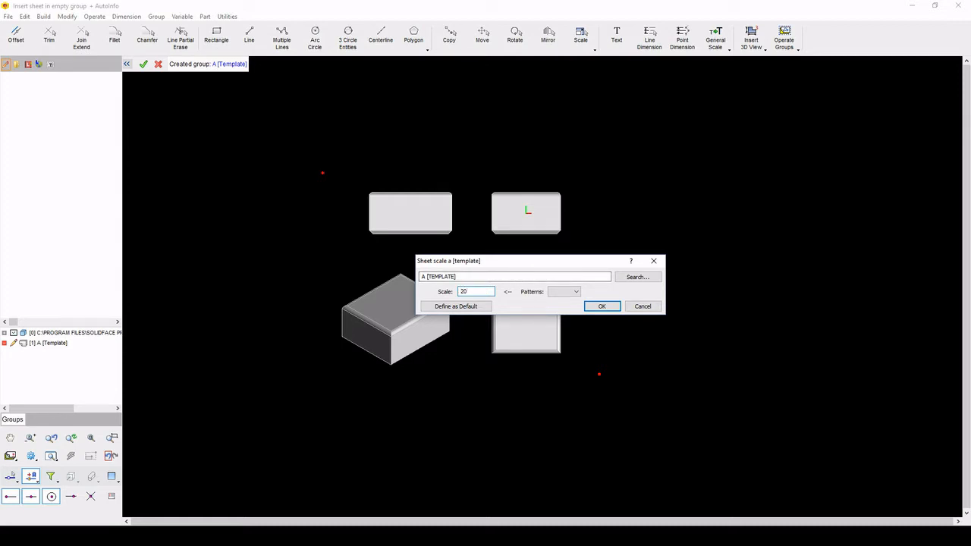
text(:1)
key(Return)
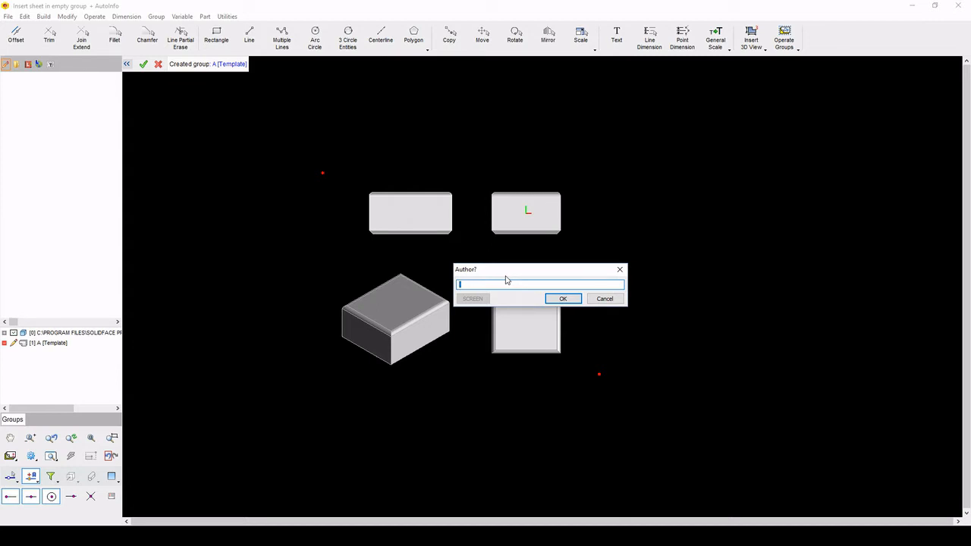
Enter the author's name, leave the checker, approver and approval date blank, and set the title block date to October 2018.
text(Derek)
key(Return)
key(Return)
key(Return)
key(Return)
text(October 2018)
key(Return)
Complete the title block with title Cube, drawing number 1, issue 1 and sheet 1/1, and insert the sheet.
text(Cube)
key(Return)
text(1)
key(Return)
key(Return)
text(1/)
key(Return)
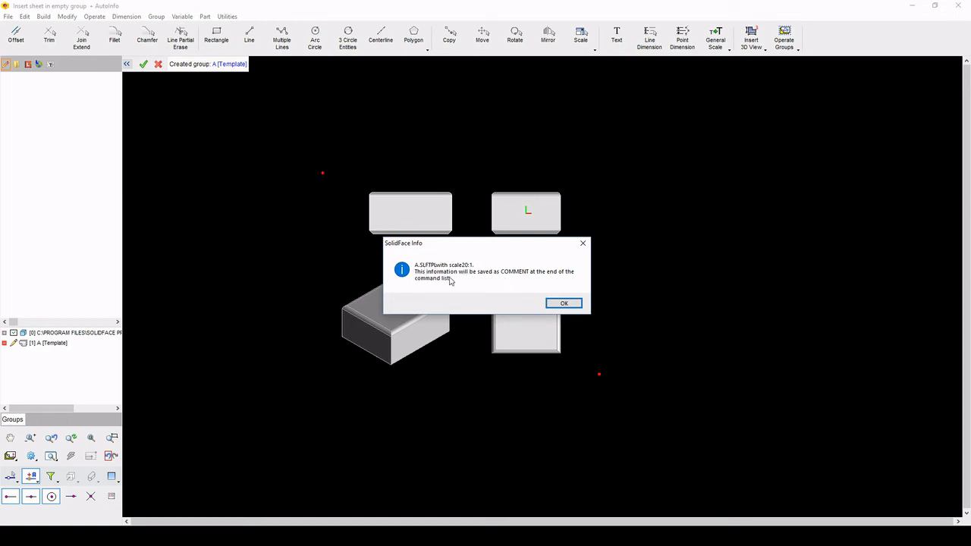
click(565, 305)
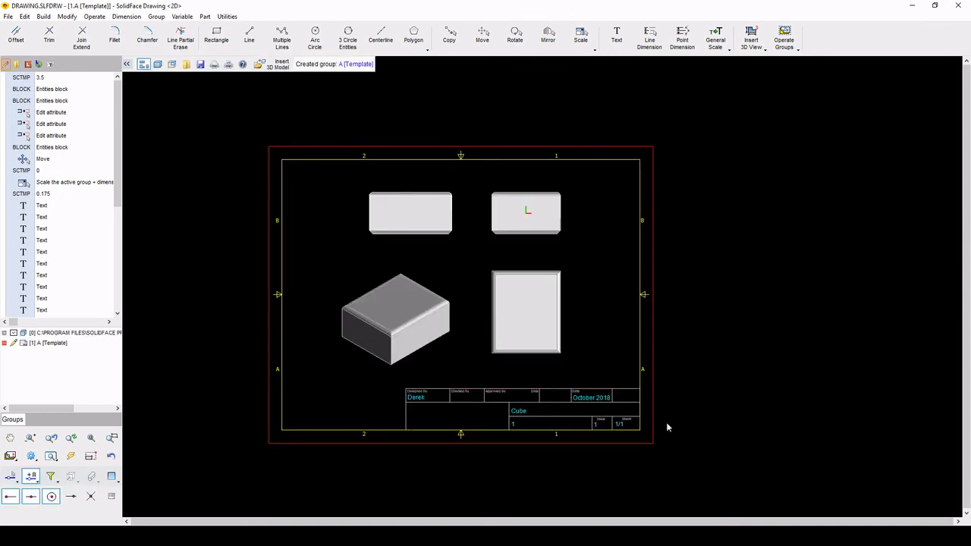
Start the Line Dimension command for dimensioning the cube views on the sheet.
scroll(220, 375, up, 1)
scroll(694, 363, up, 1)
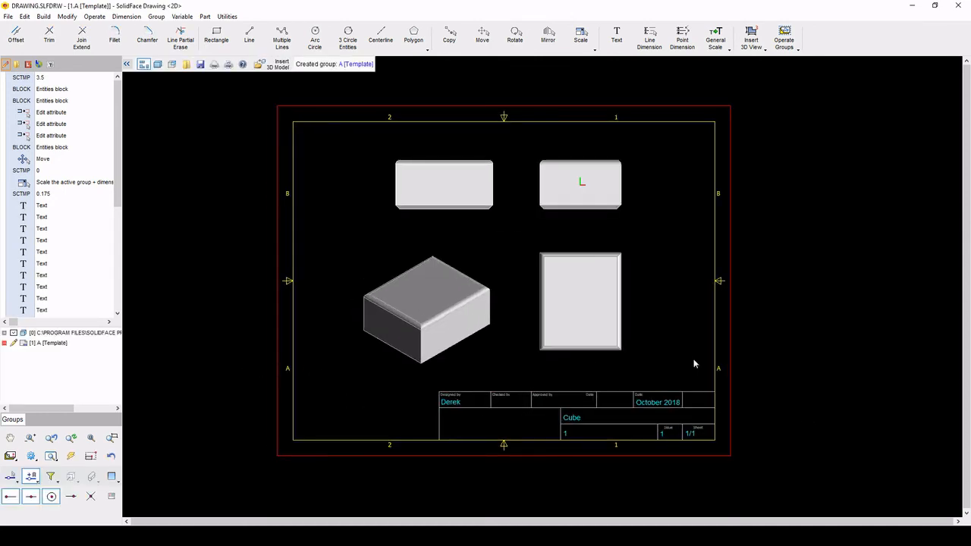
scroll(775, 356, up, 1)
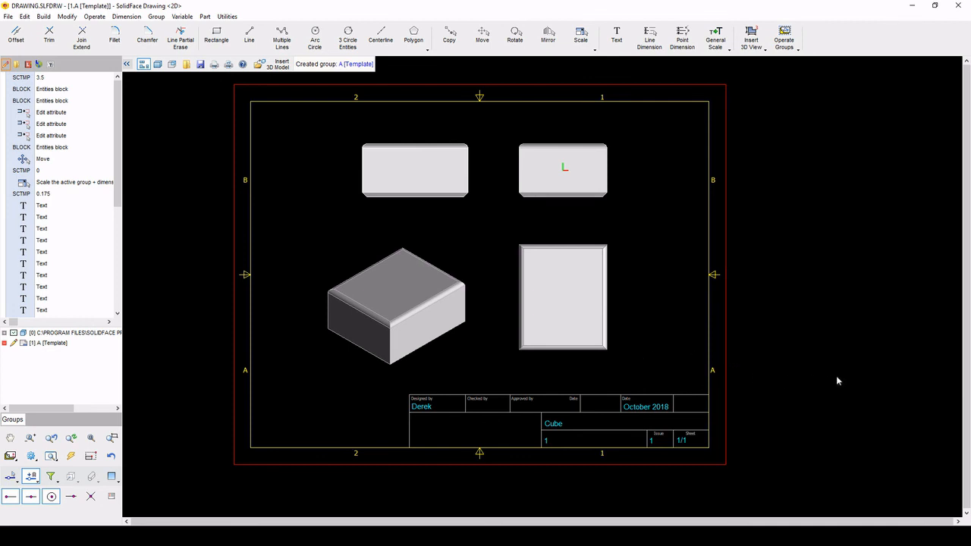
click(650, 37)
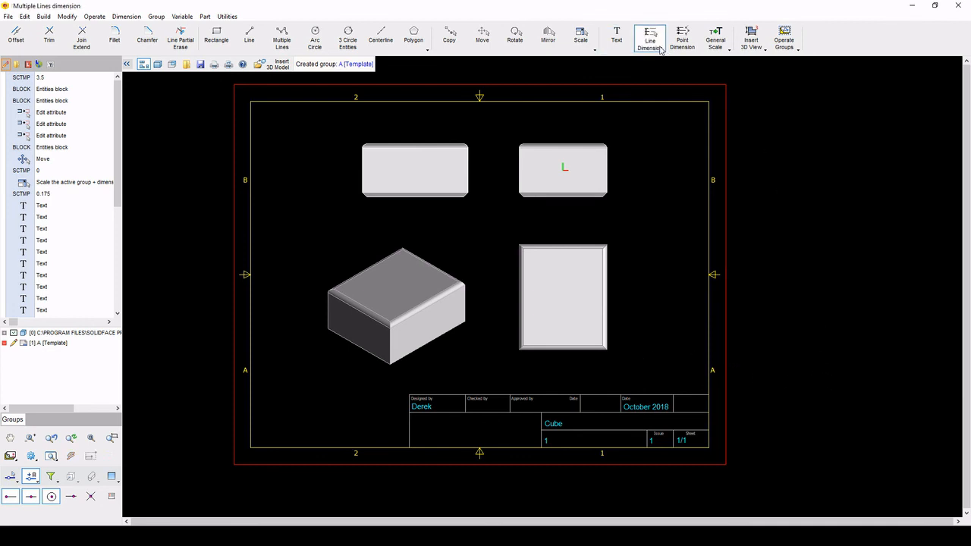